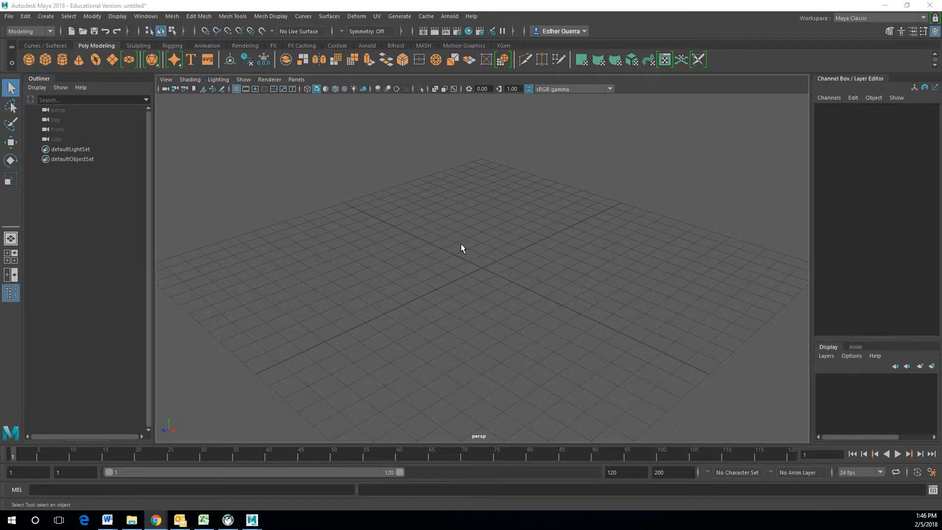
left_click_drag(461, 244, 676, 267, "alt")
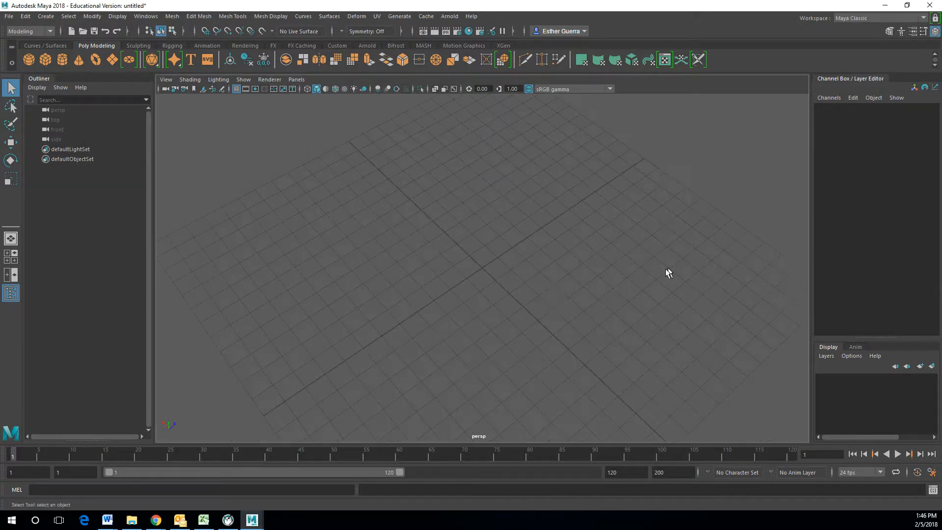
right_click_drag(500, 246, 531, 431, "alt")
middle_click_drag(496, 290, 458, 311, "alt")
left_click_drag(458, 311, 495, 293, "alt")
scroll(491, 287, "down", 3)
scroll(492, 286, "up", 5)
key("alt")
Create a polygon cube and raise it about 0.62 units along the Y axis
left_click(46, 16)
mouse_move(81, 51)
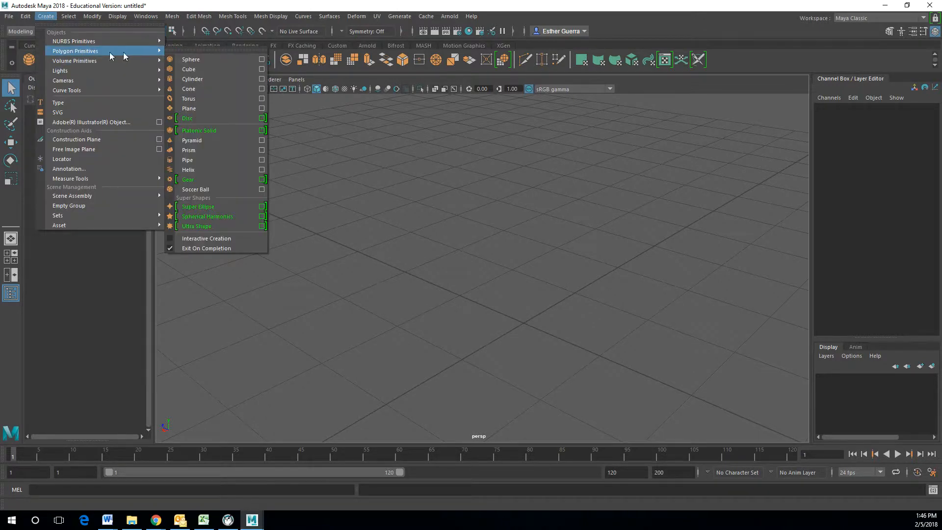
left_click(194, 72)
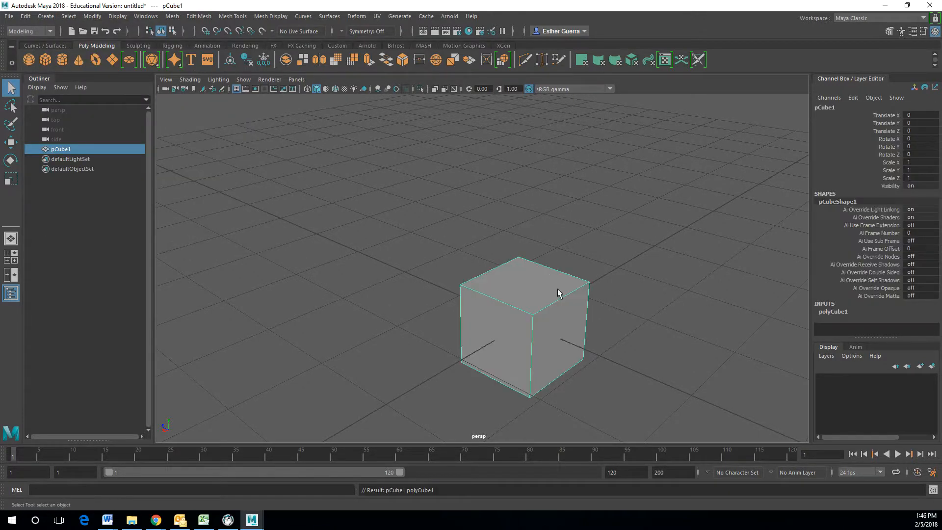
key("w")
left_click_drag(530, 288, 531, 238)
left_click_drag(612, 278, 553, 275, "alt")
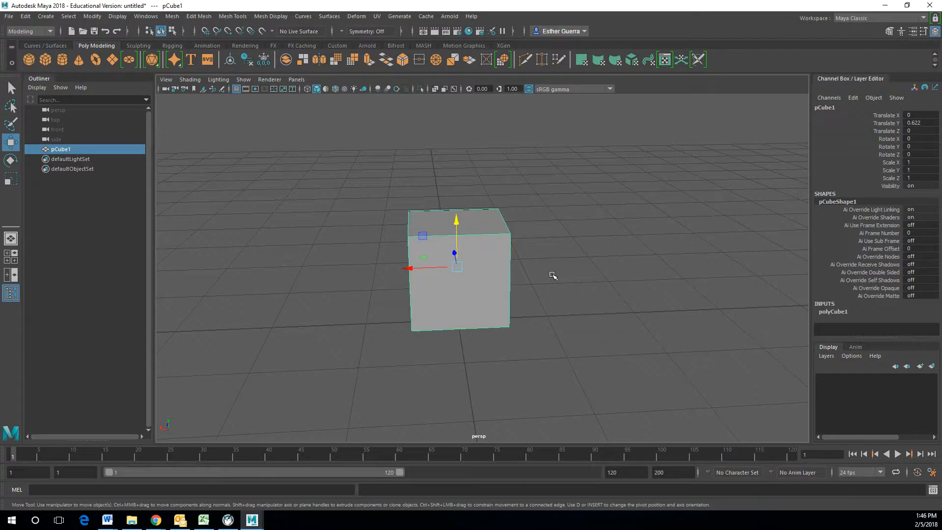
Switch the cube to face component mode and select its side face on the negative X side
left_click_drag(567, 322, 398, 238, "alt")
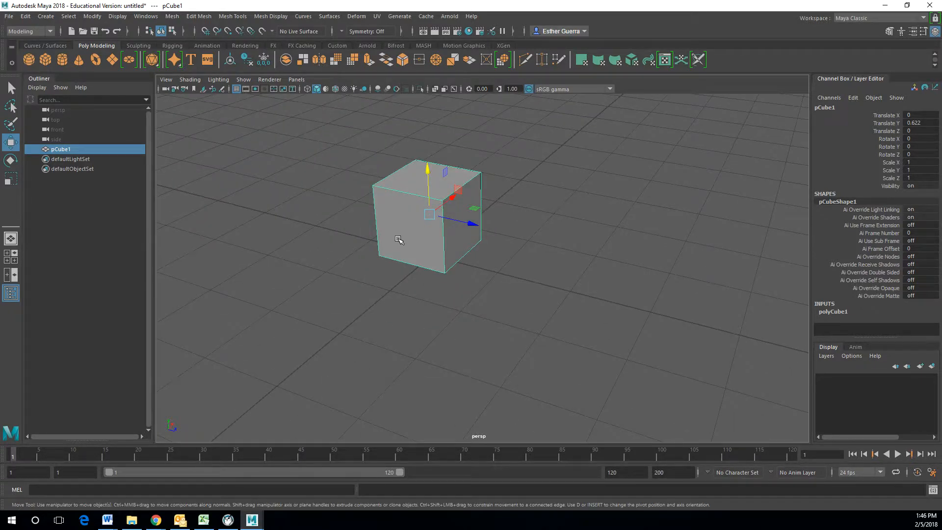
right_click(403, 237)
right_click(411, 219)
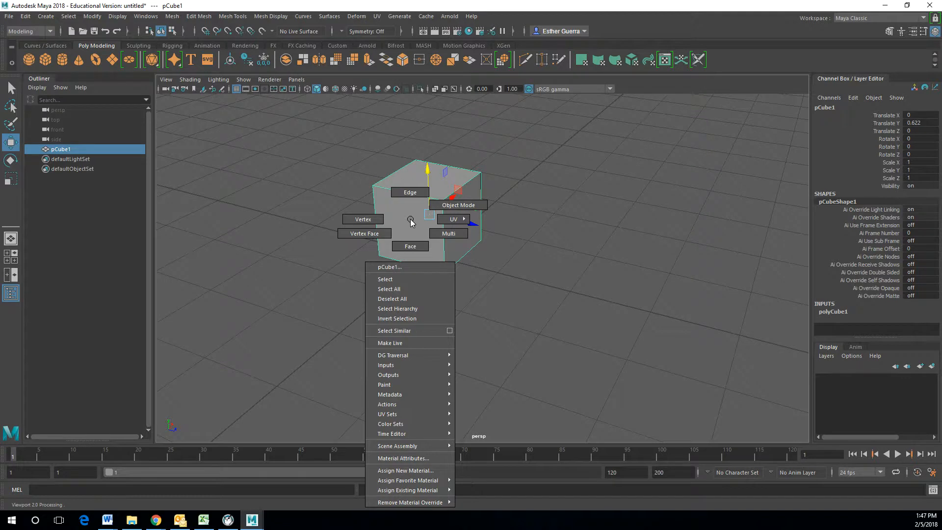
right_click(409, 221)
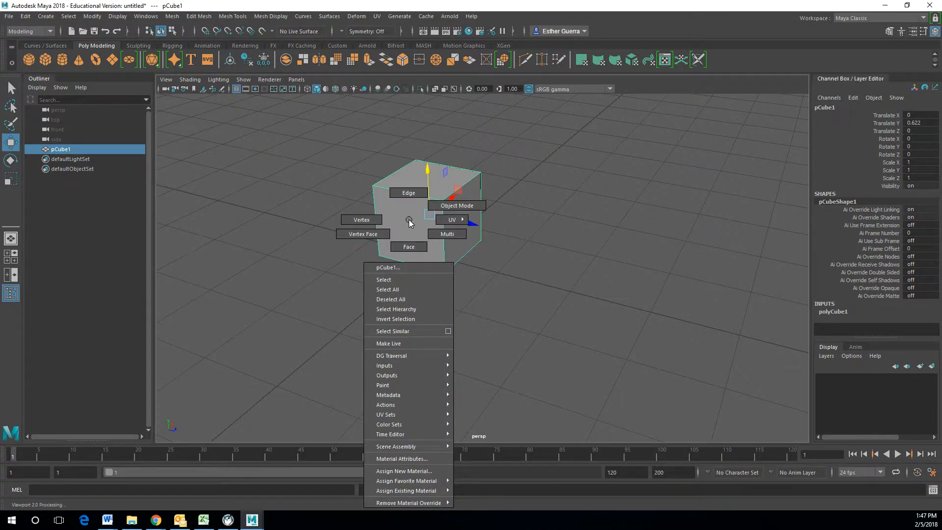
left_click(408, 247)
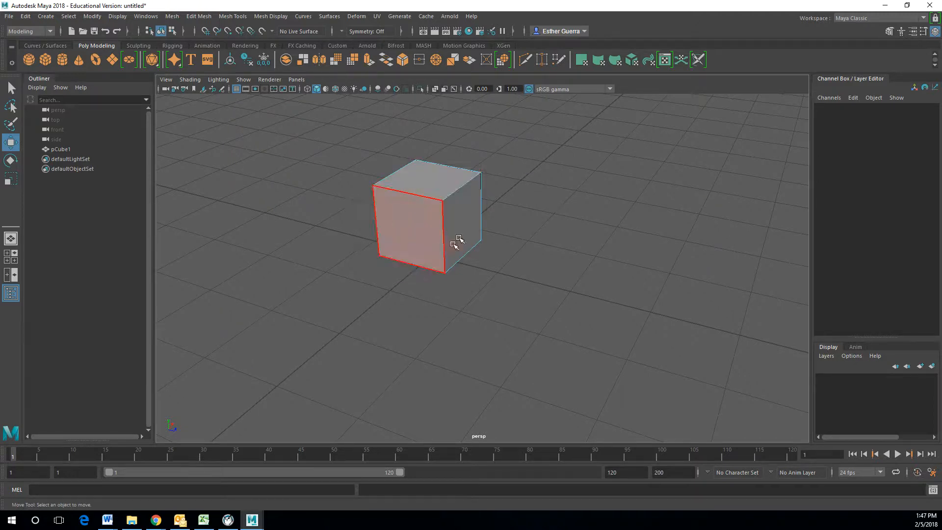
left_click(406, 234)
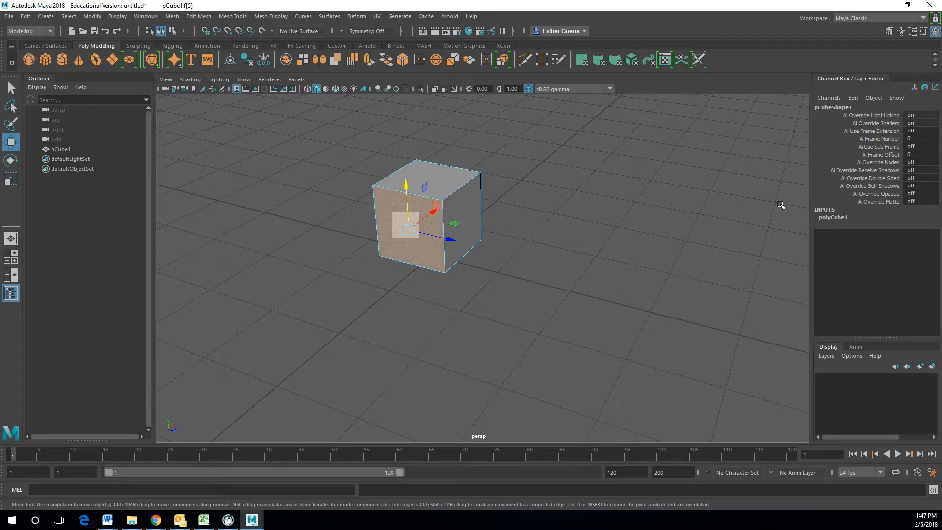
Extrude the selected side face about 1.16 units outward along negative X, using world-aligned manipulator axes
left_click_drag(541, 222, 654, 222, "alt")
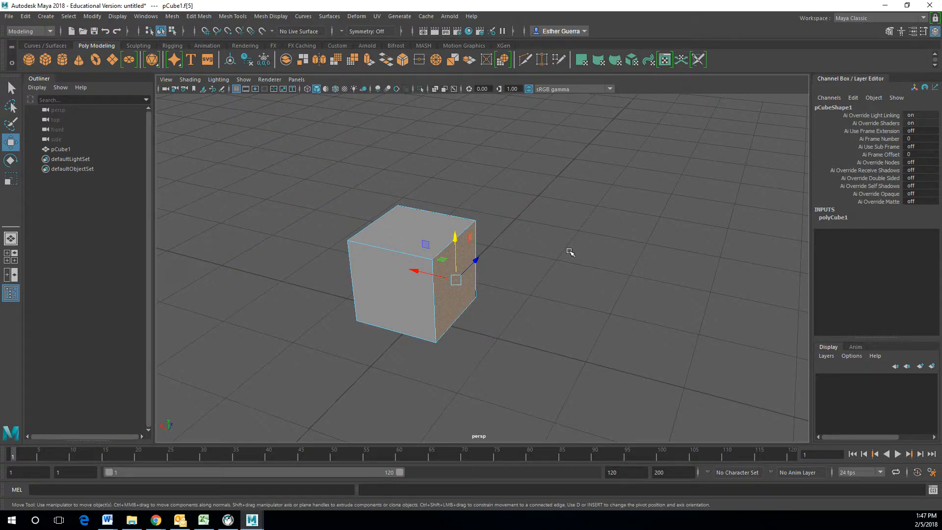
left_click(210, 18)
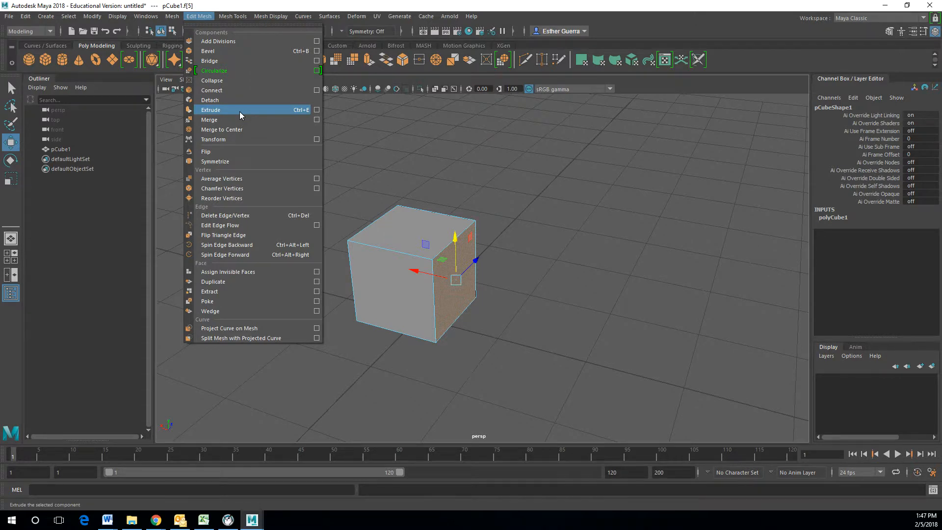
left_click(460, 284)
left_click(457, 279)
key("ctrl+e")
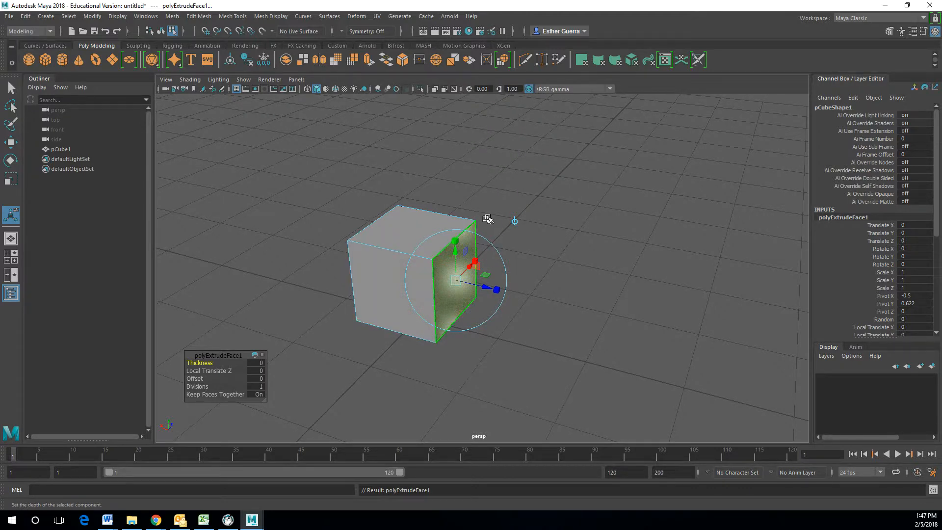
left_click(515, 222)
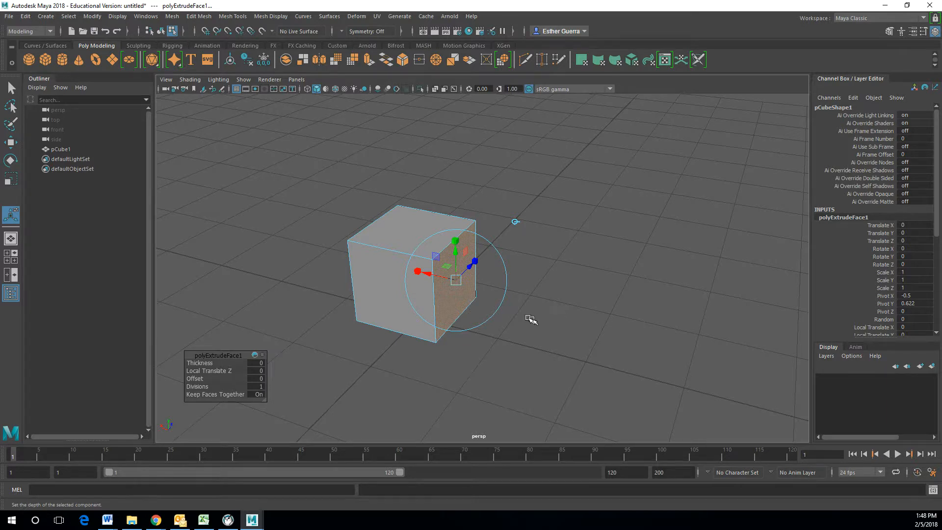
left_click_drag(423, 273, 527, 297)
Try rotating the extruded end face, including about -28 degrees around X, and undo the rotations
left_click_drag(589, 292, 552, 310, "alt")
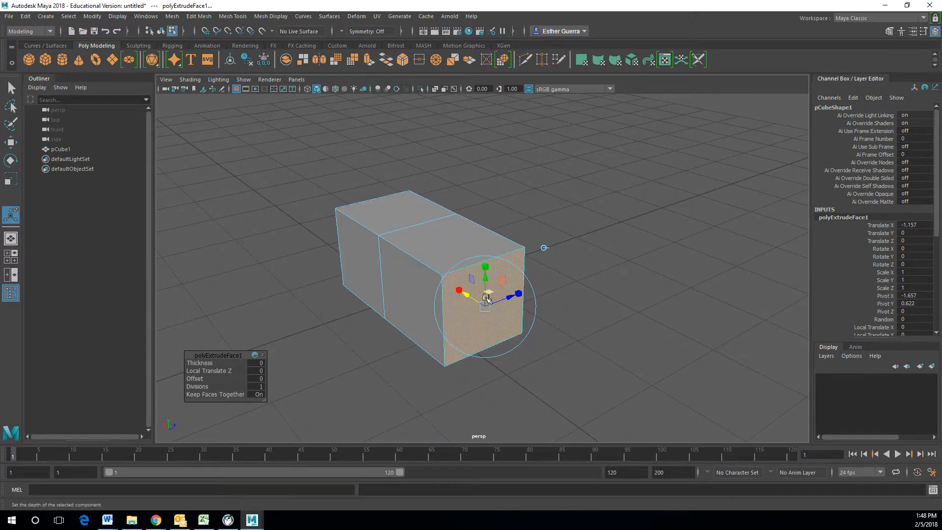
left_click_drag(510, 296, 443, 304)
key("ctrl+z")
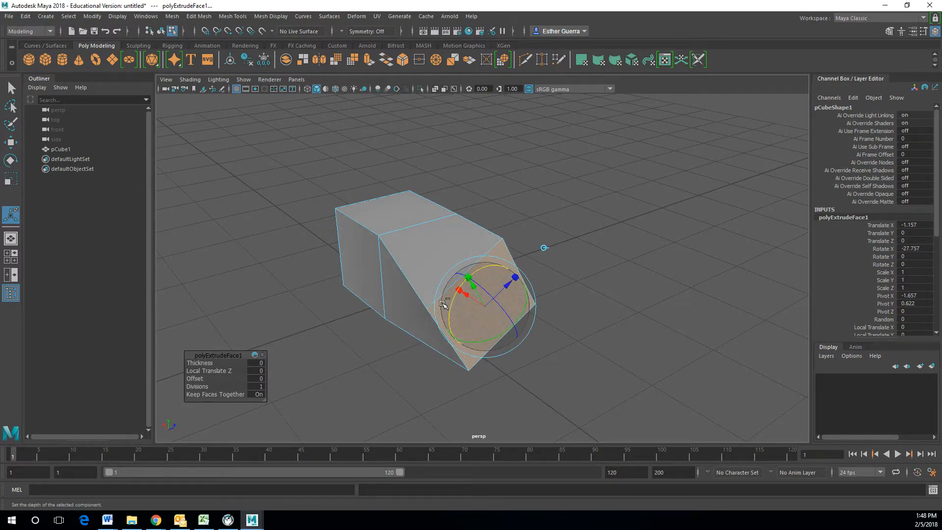
left_click(472, 285)
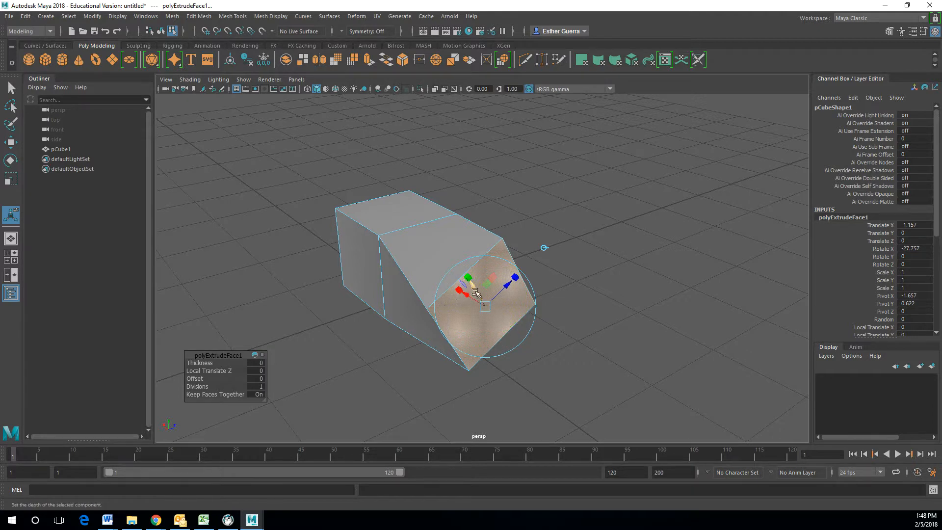
left_click_drag(491, 319, 470, 319)
key("ctrl+z")
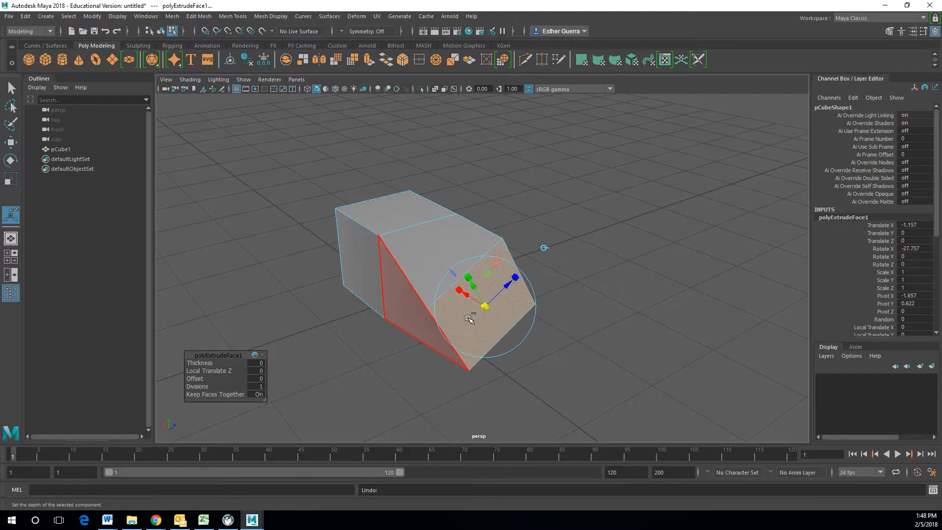
key("ctrl+z")
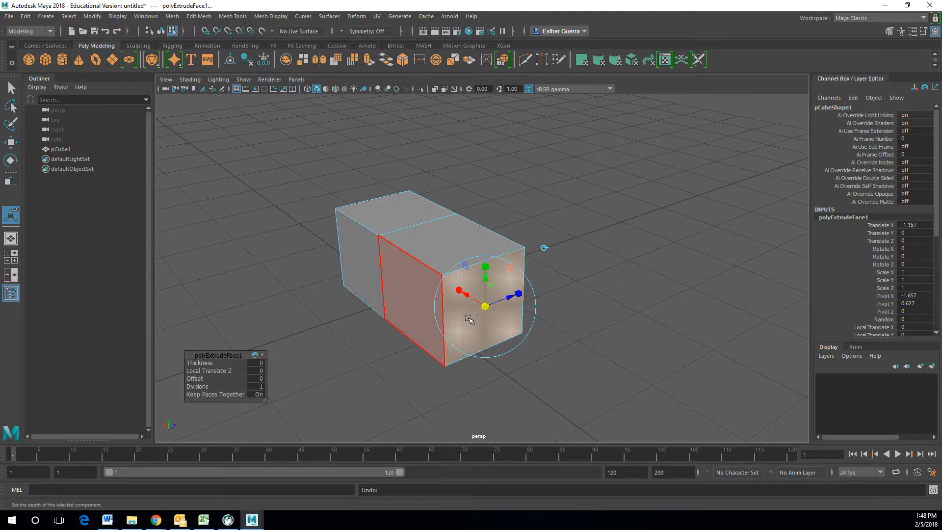
left_click(528, 280)
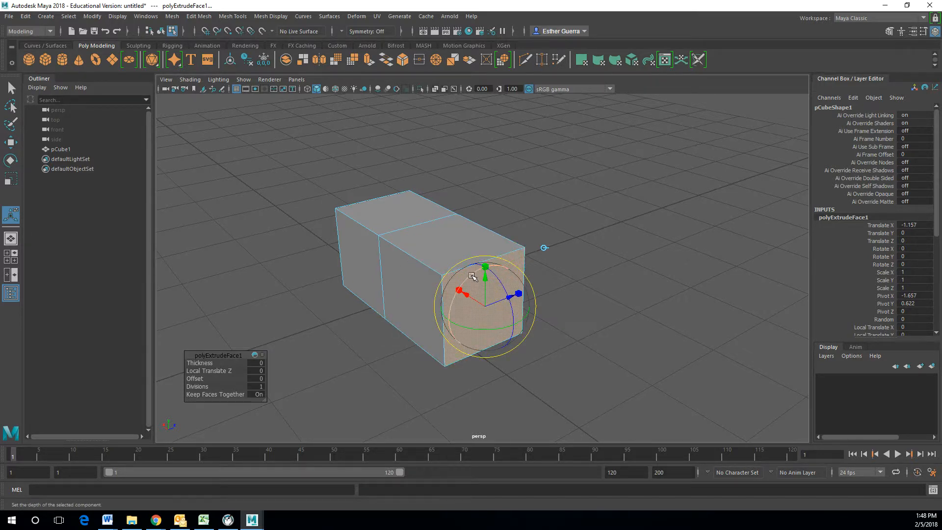
left_click_drag(473, 276, 558, 294)
key("ctrl+z")
Scale down the extruded end face to about 0.63 in X, 0.41 in Y and 0.4 in Z
left_click_drag(486, 280, 487, 281)
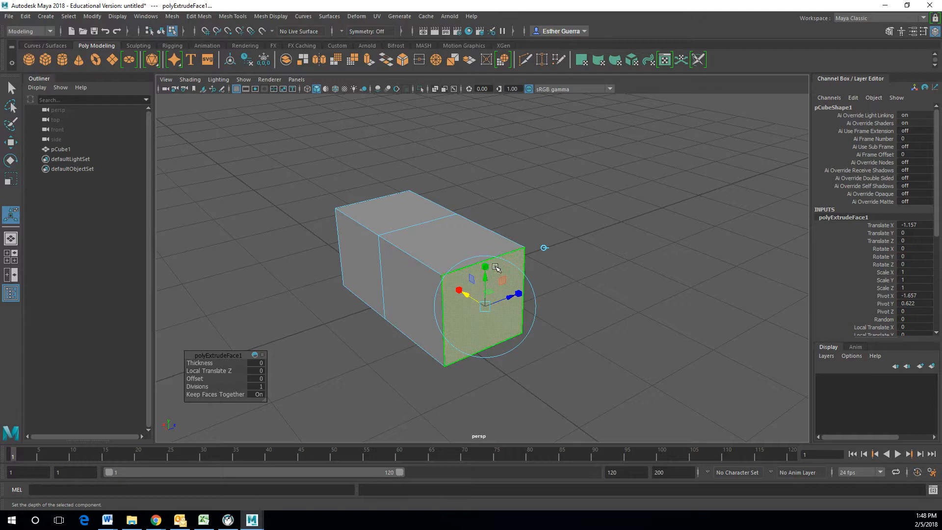
left_click(518, 293)
left_click_drag(485, 266, 483, 265)
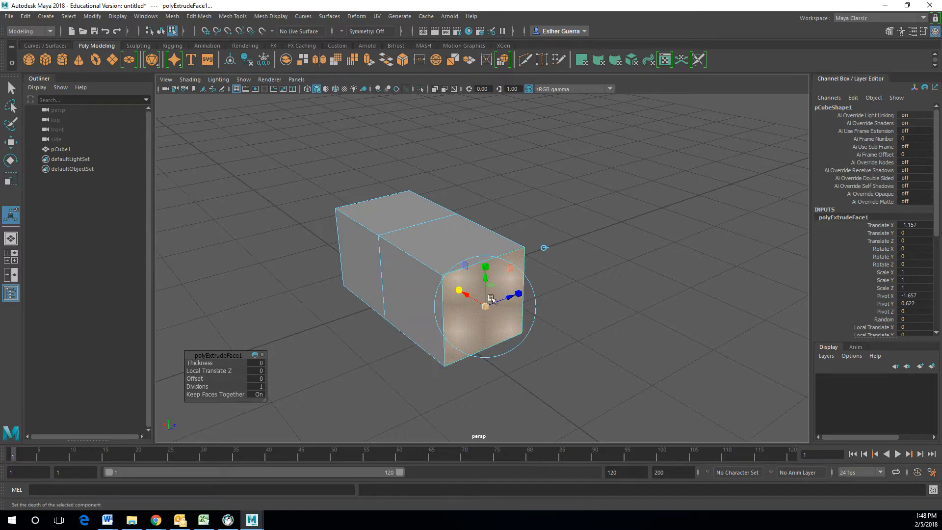
left_click_drag(484, 269, 507, 298)
left_click_drag(485, 266, 473, 306)
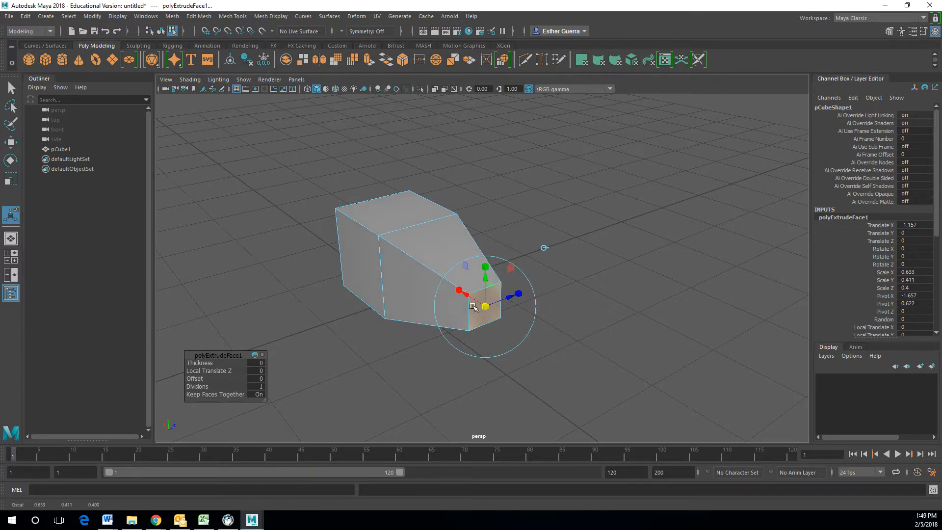
Extrude the small end face again about 0.58 units along negative X and scale it uniformly to about 0.48
left_click_drag(353, 283, 536, 285, "alt")
left_click_drag(404, 284, 387, 274, "alt")
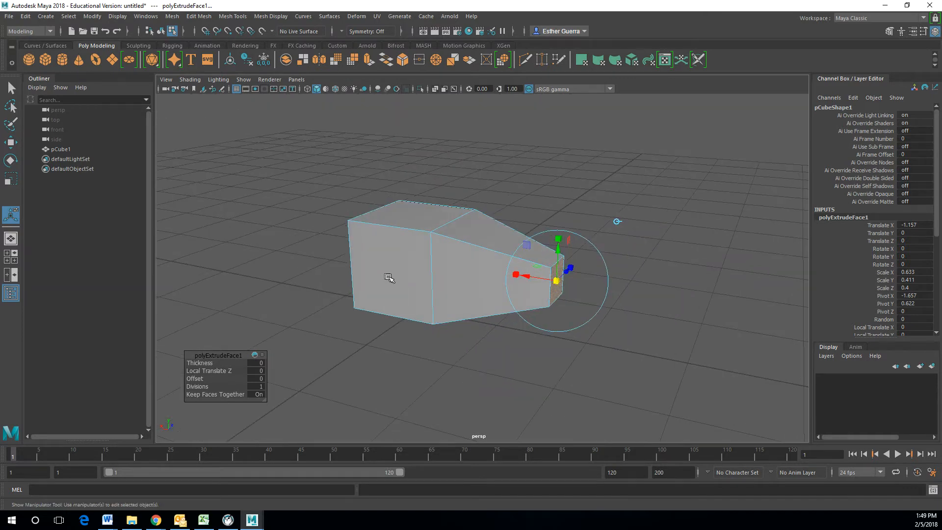
left_click_drag(449, 271, 477, 287, "alt")
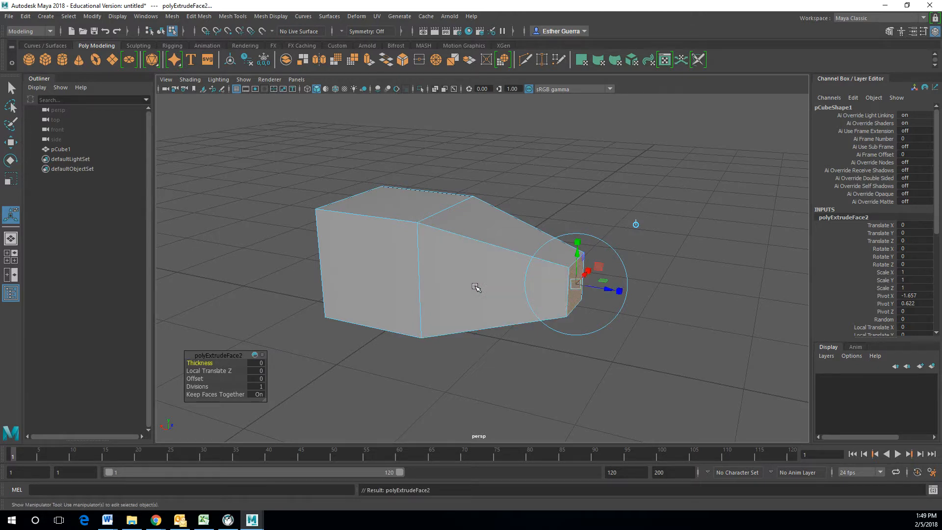
key("ctrl+e")
left_click_drag(544, 279, 624, 299)
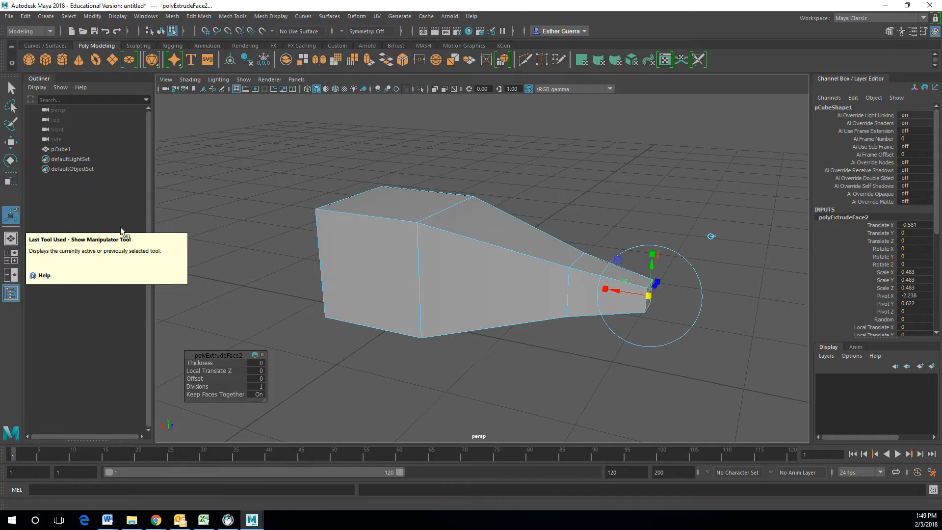
Extrude the narrowed tip face about 0.58 units further along negative X
key("ctrl+e")
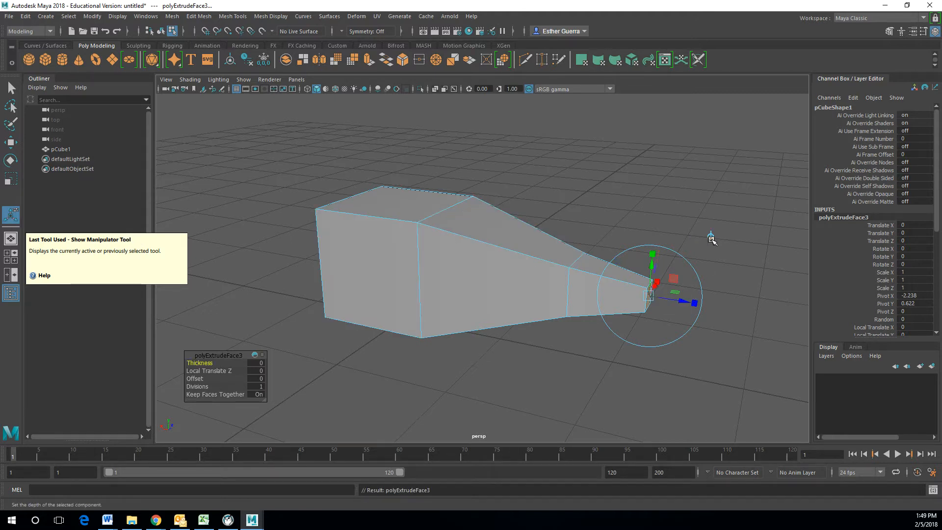
left_click_drag(627, 294, 703, 308)
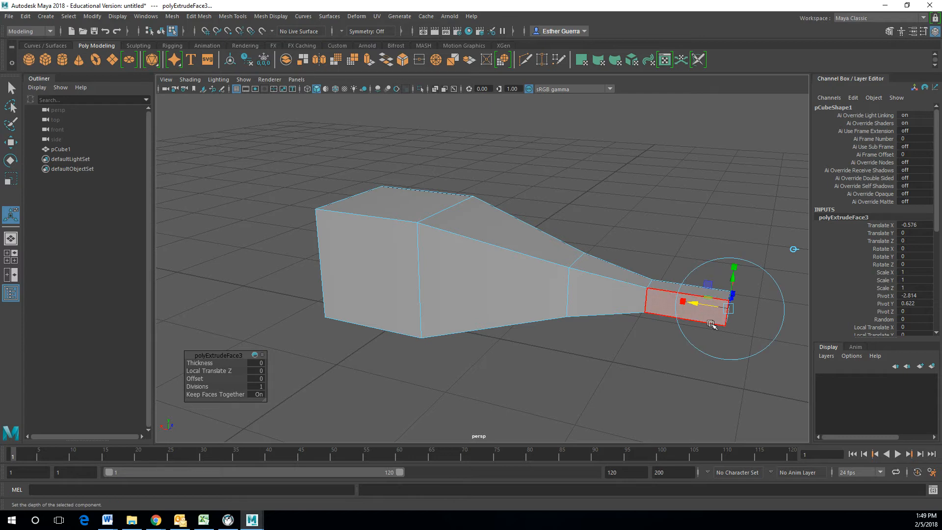